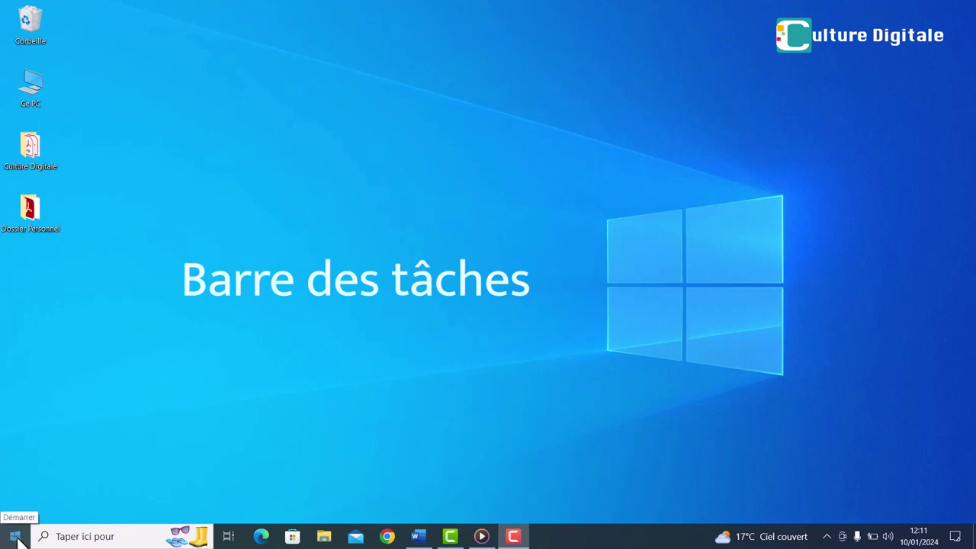
Step: Look through the Start menu's application list down to its end and its Marche/Arrêt entry, and close it
click(16, 537)
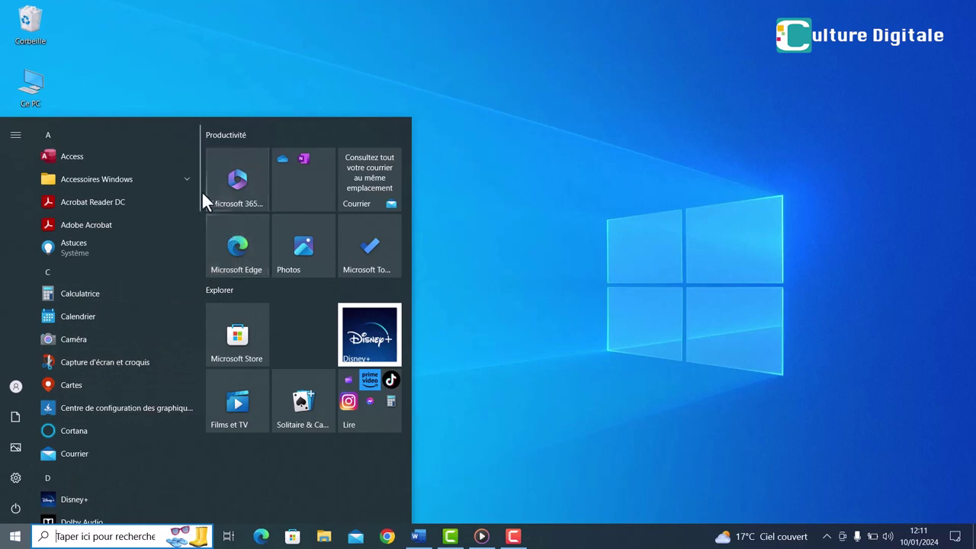
drag(199, 198, 183, 500)
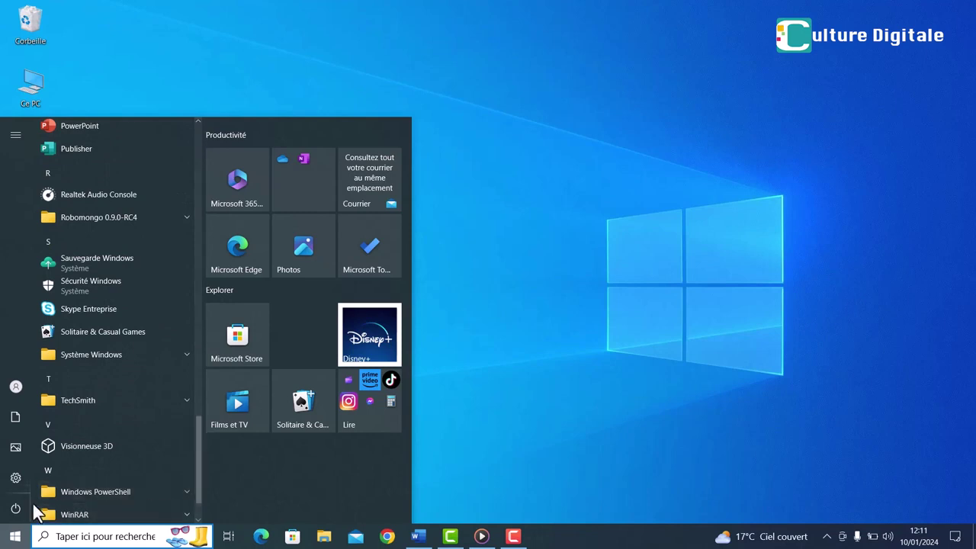
mouse_move(13, 511)
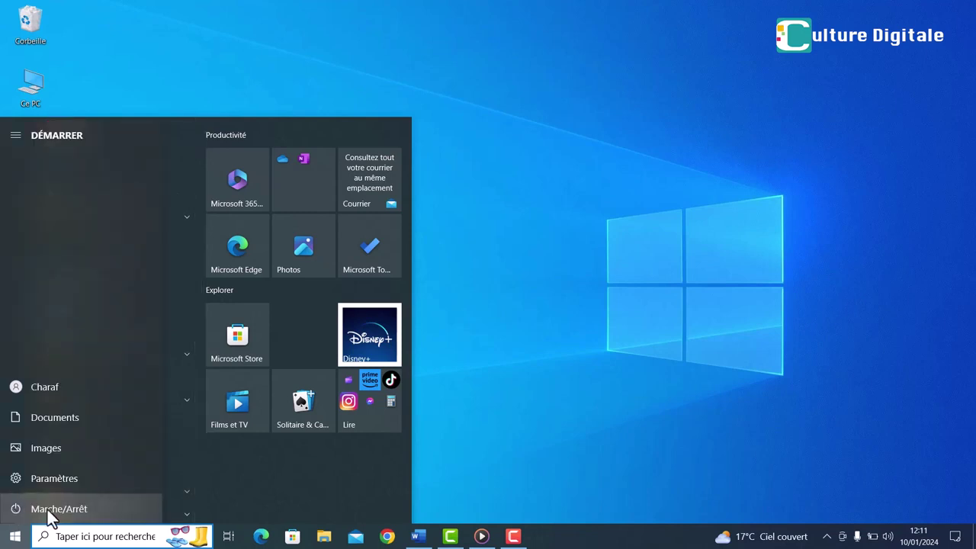
click(622, 347)
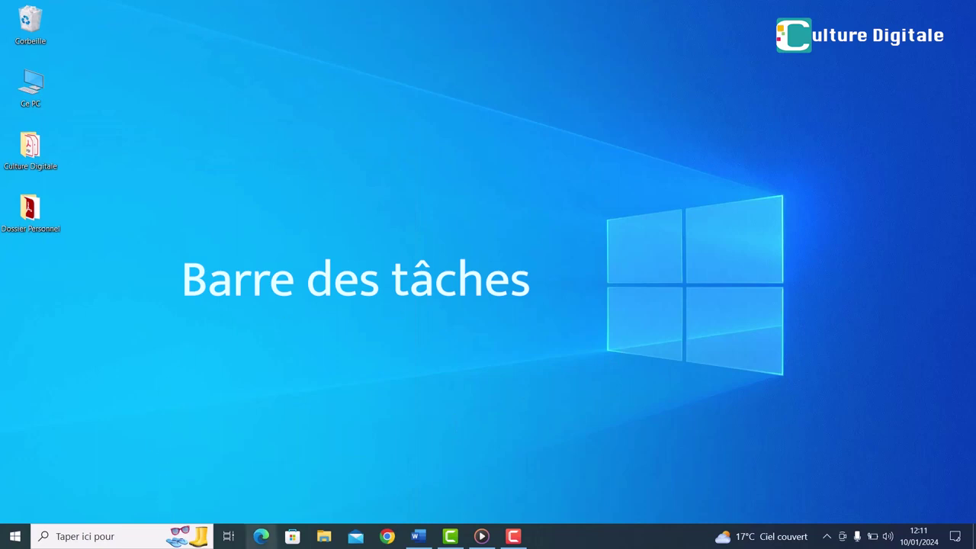
Step: Search Windows for "word", open the Word application and create a blank document
click(132, 536)
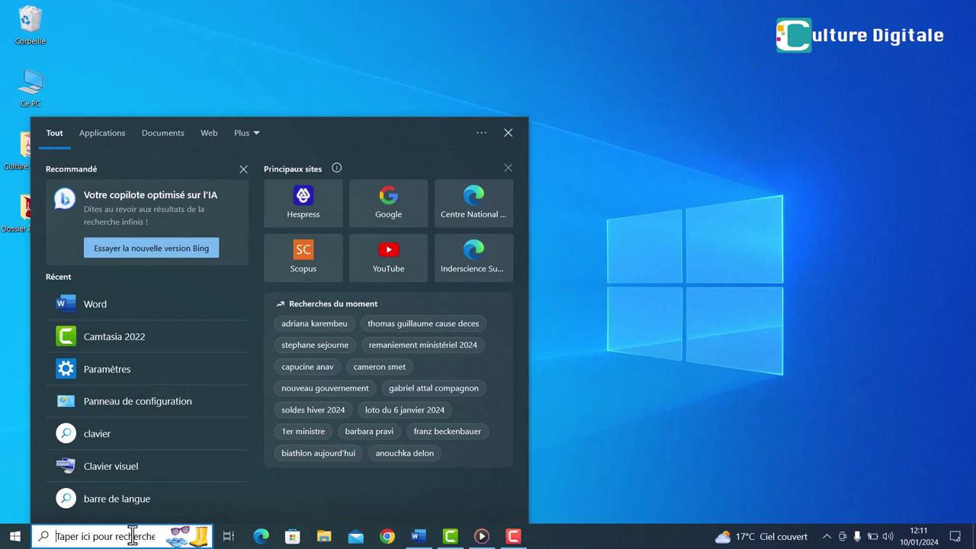
text(word)
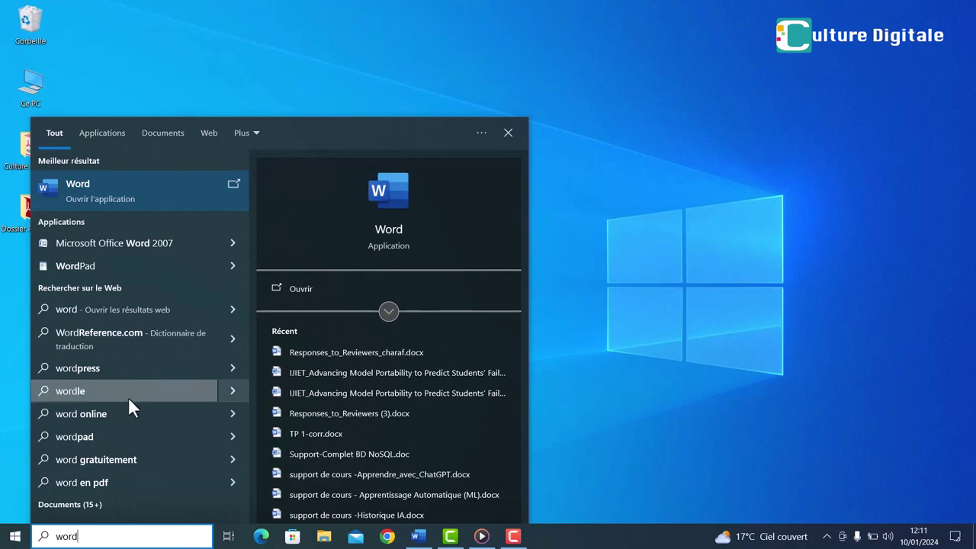
click(100, 189)
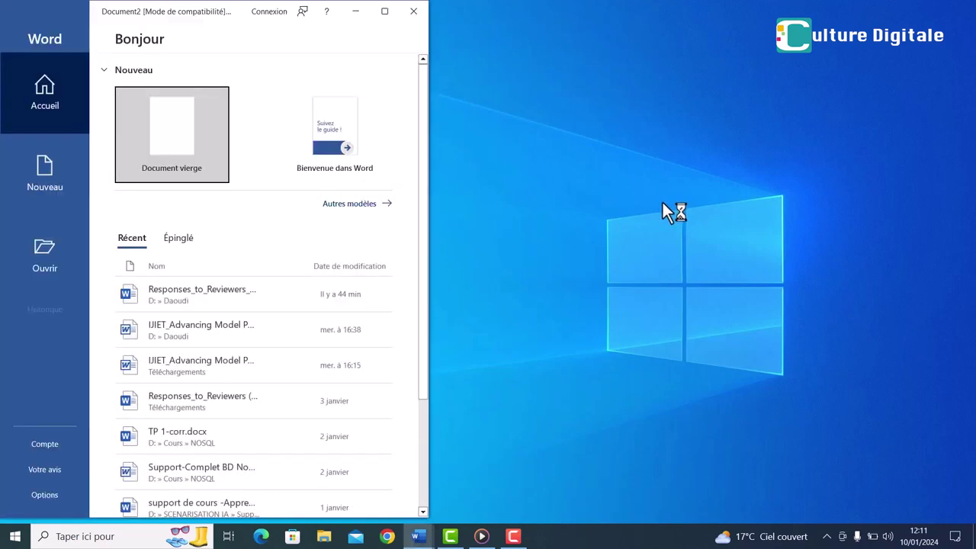
click(149, 124)
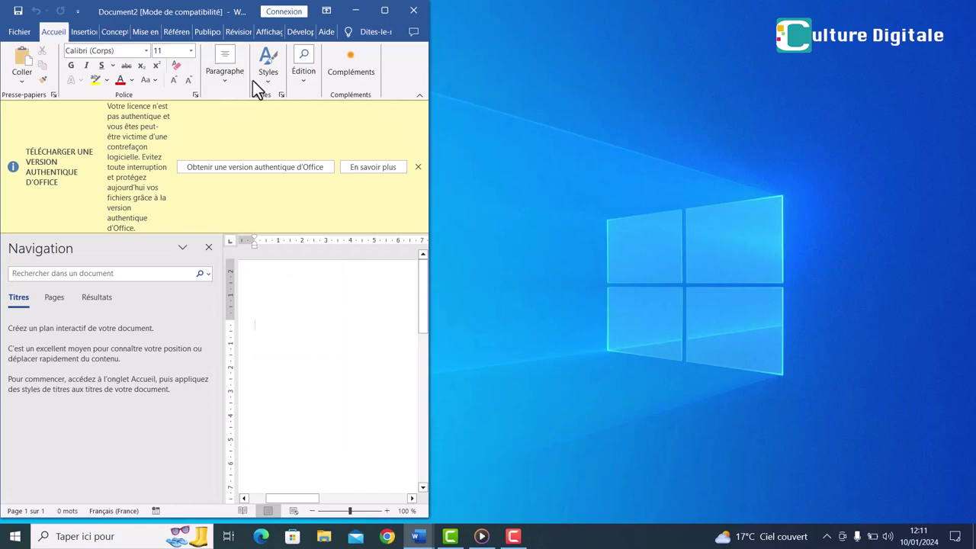
Step: Maximize the Word document window and restore its size, then minimize it to the taskbar
click(385, 12)
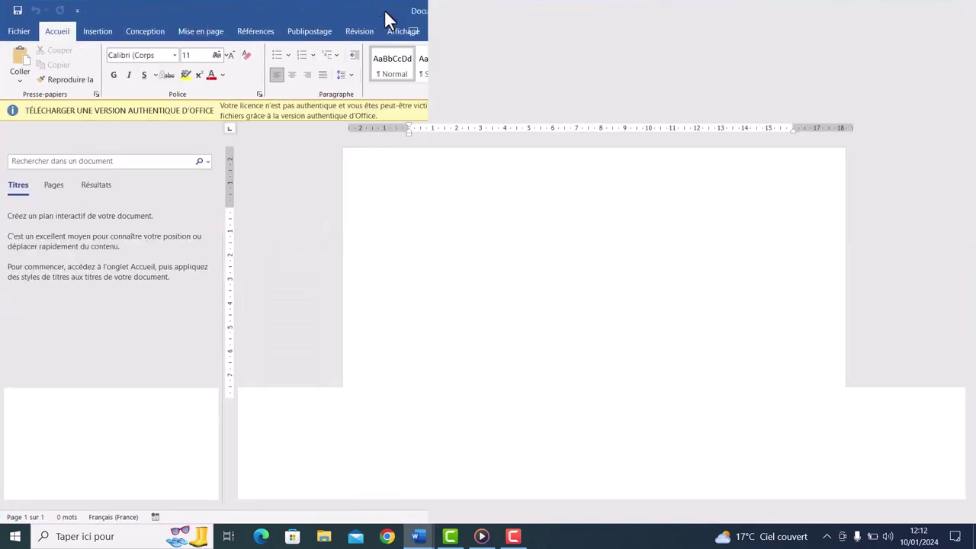
click(931, 11)
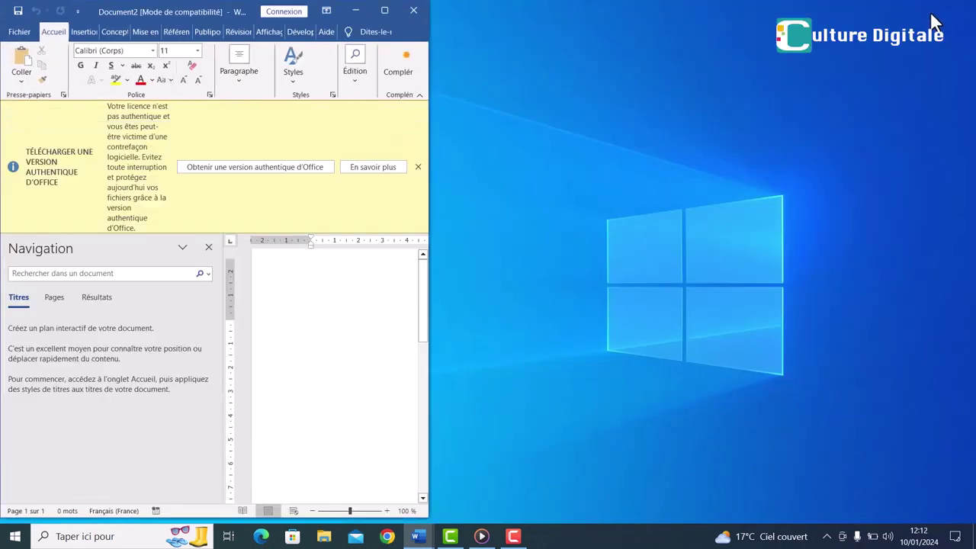
click(356, 11)
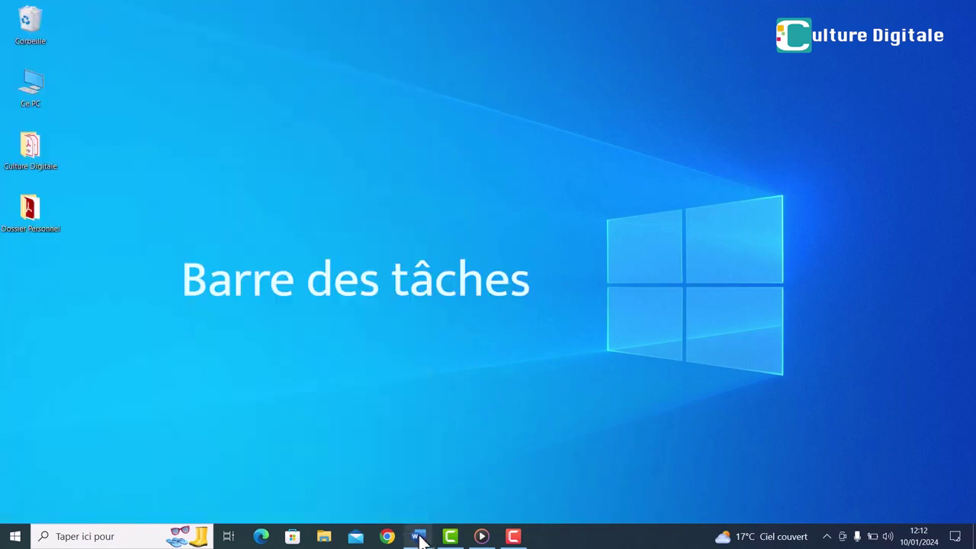
Step: Bring the minimized Document2 window back on screen using its taskbar preview, and close it
mouse_move(422, 535)
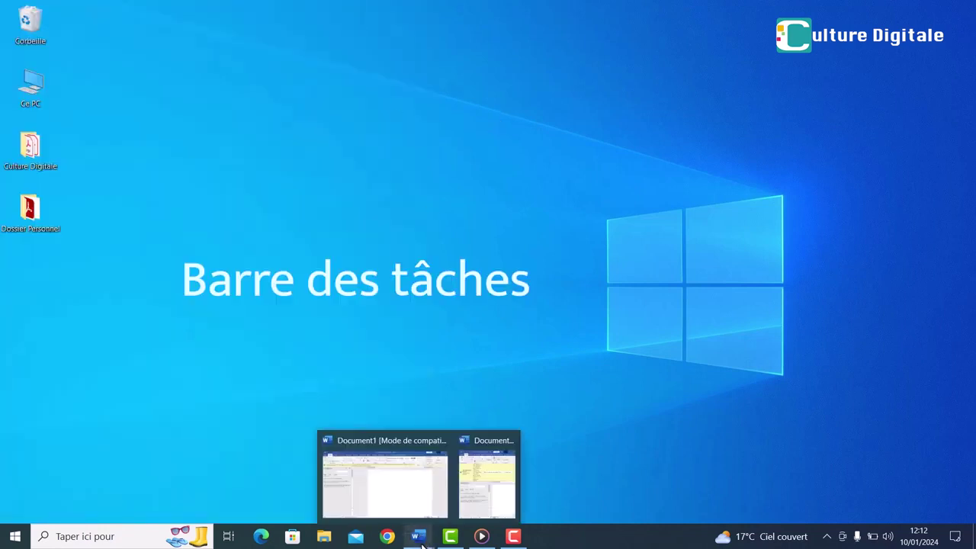
click(476, 487)
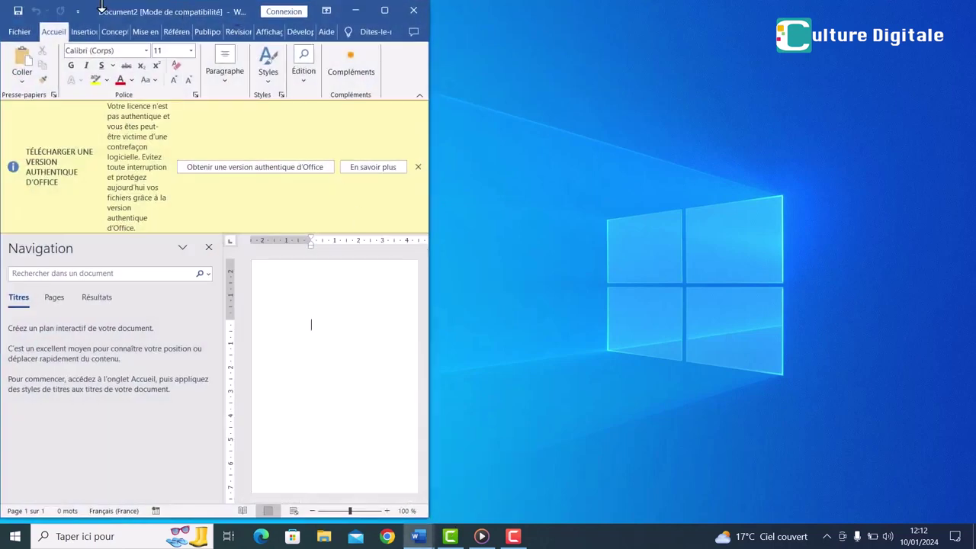
click(415, 10)
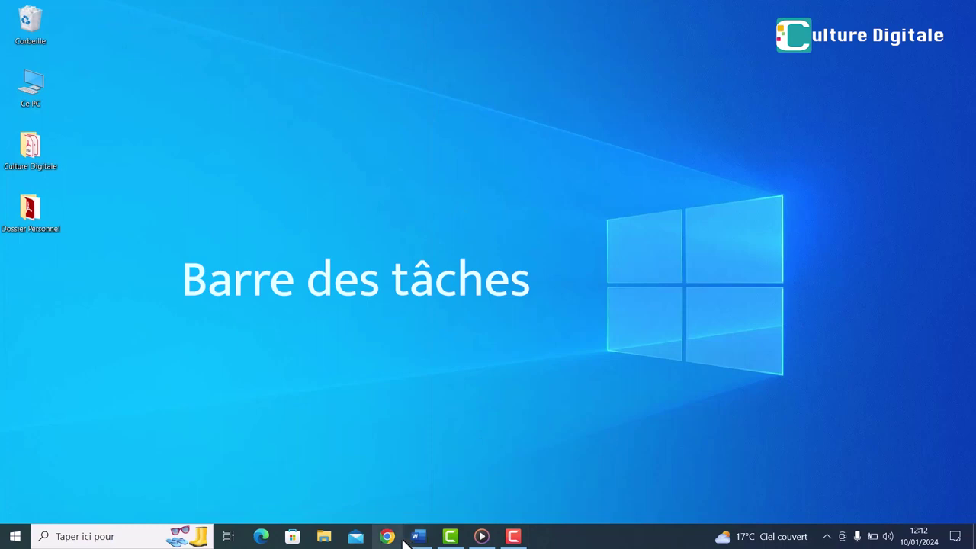
Step: Switch to Microsoft Edge, start entering a web address with "http", and close the browser
click(261, 537)
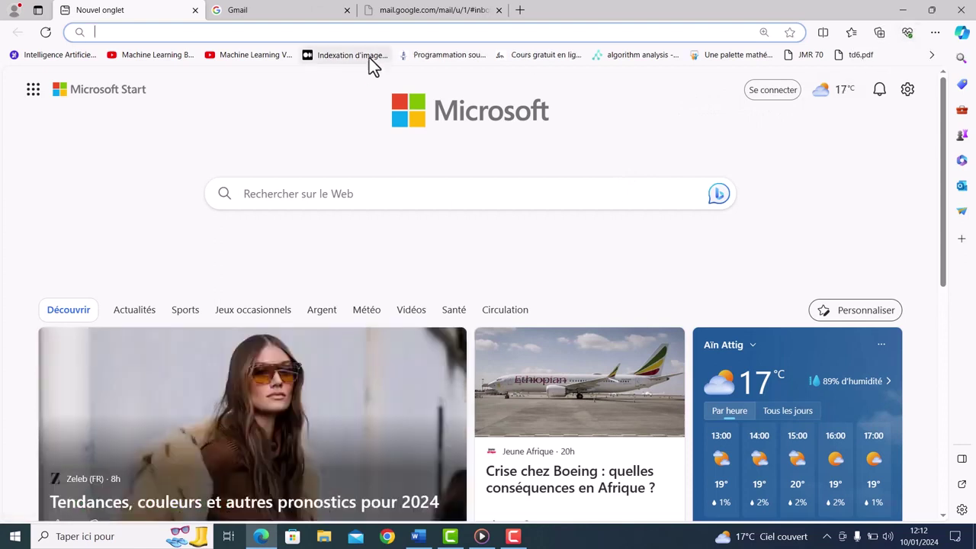
click(283, 33)
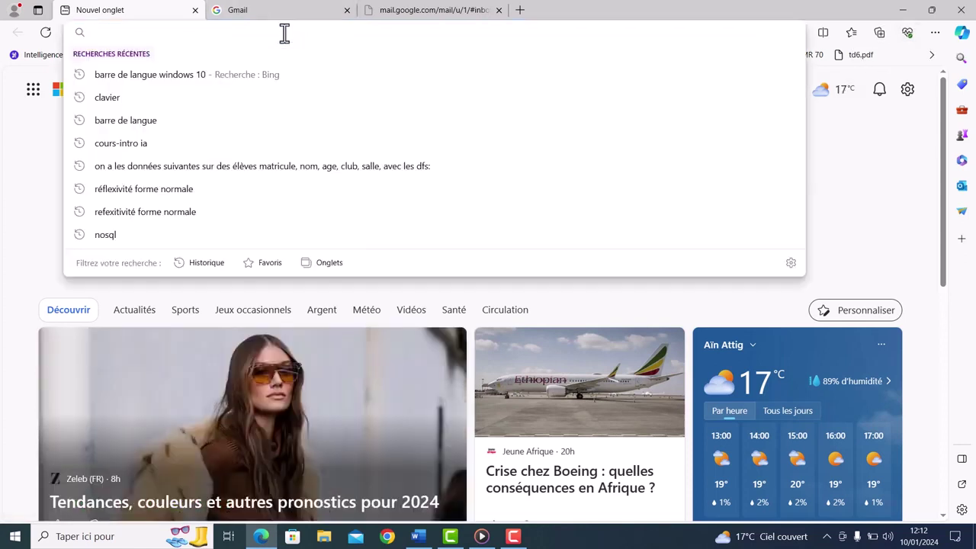
text(http)
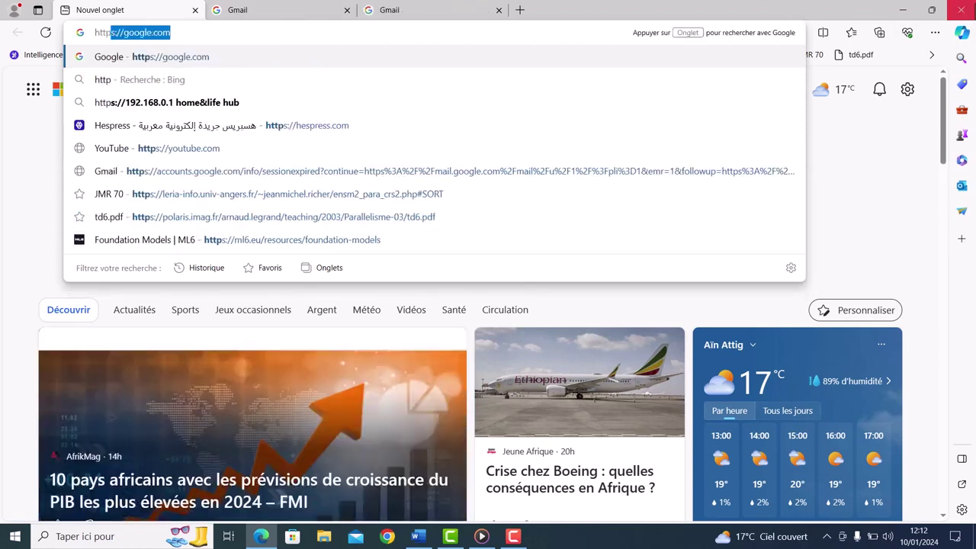
click(964, 11)
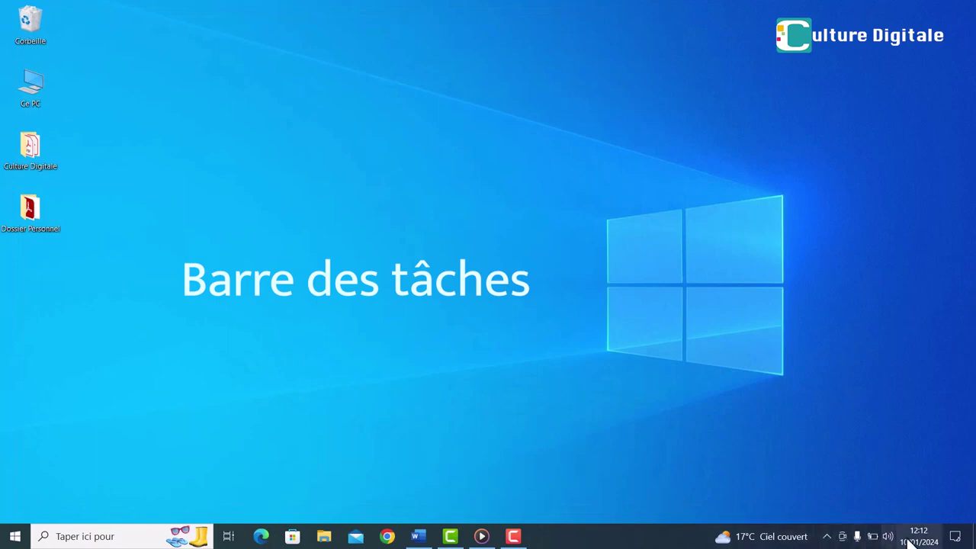
Step: Move the wireless network icon from the hidden notification icons onto the visible taskbar
click(827, 537)
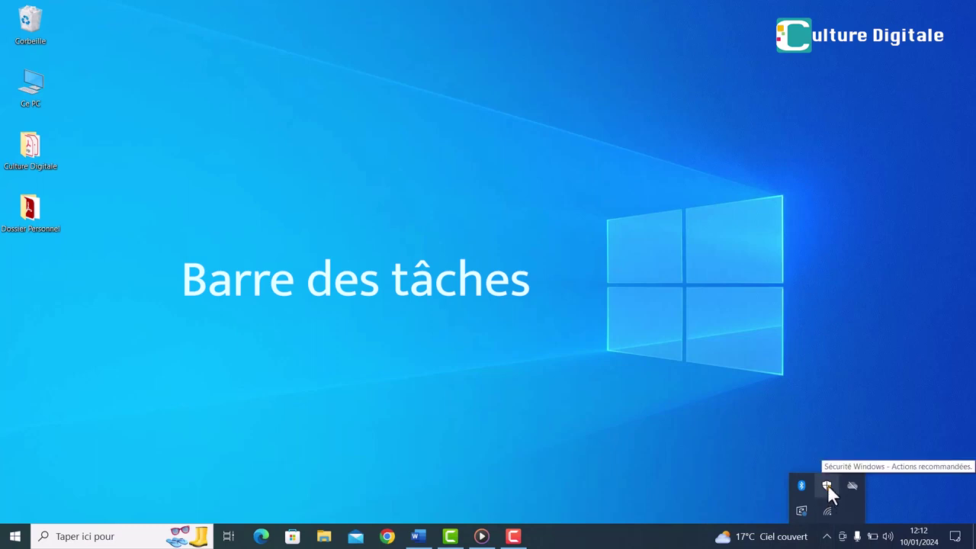
click(827, 536)
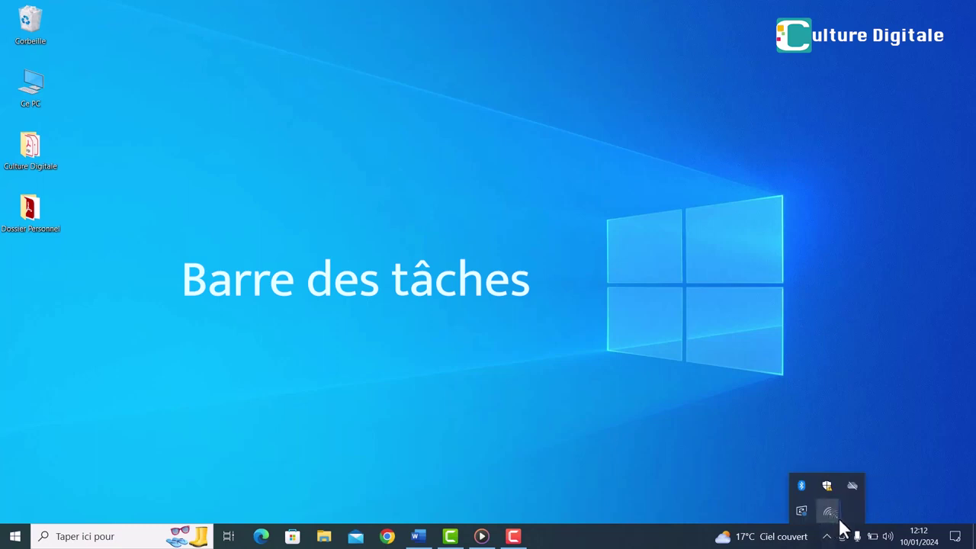
drag(854, 541, 843, 537)
click(812, 539)
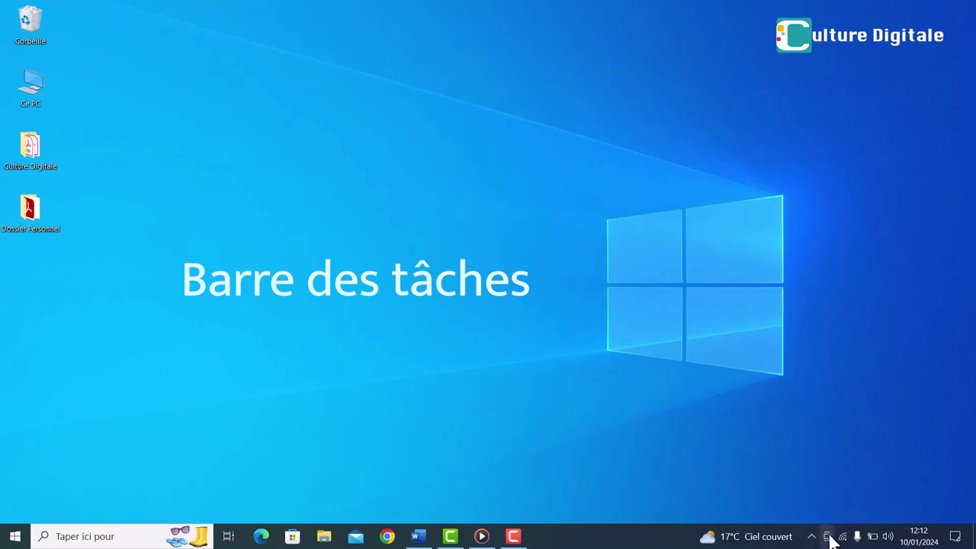
Step: Move the wireless network icon from the taskbar back among the hidden notification icons
click(819, 537)
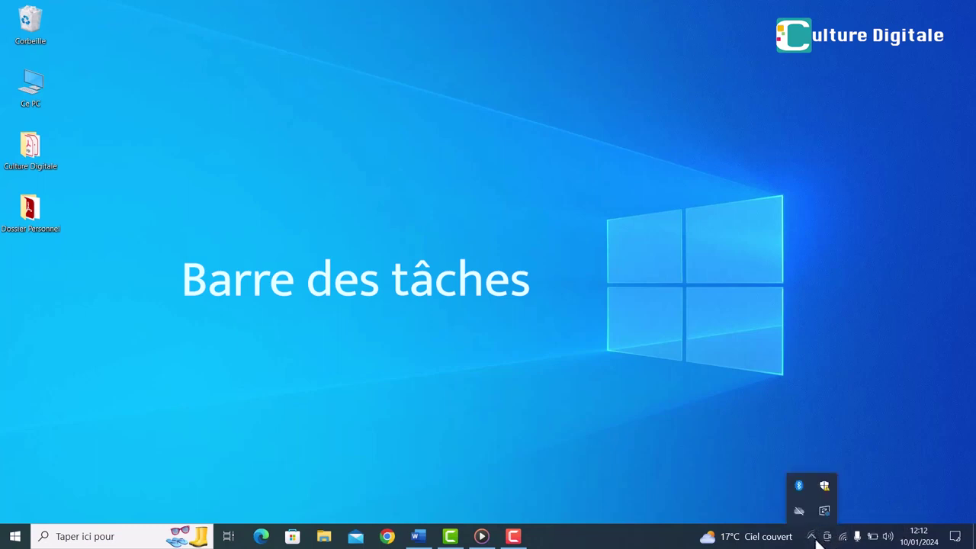
drag(843, 538, 828, 511)
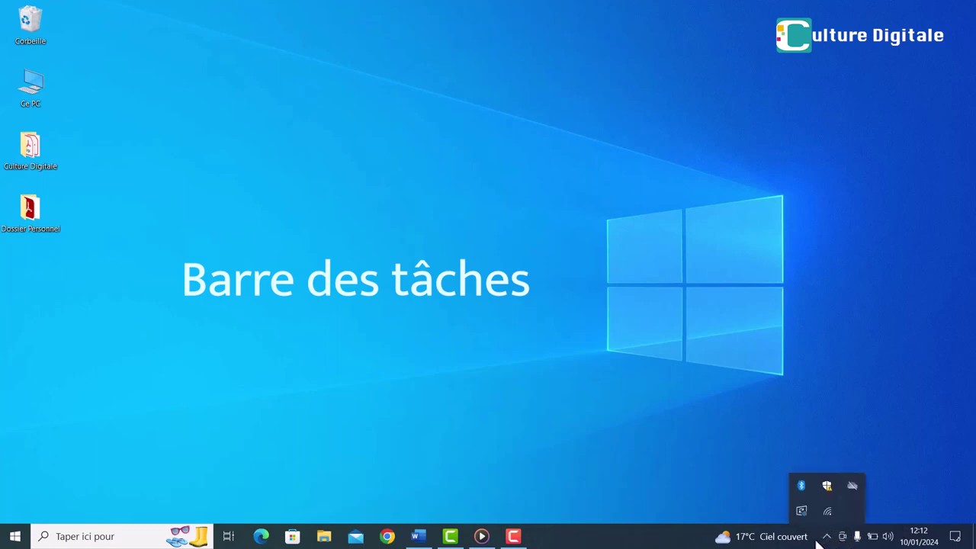
click(917, 488)
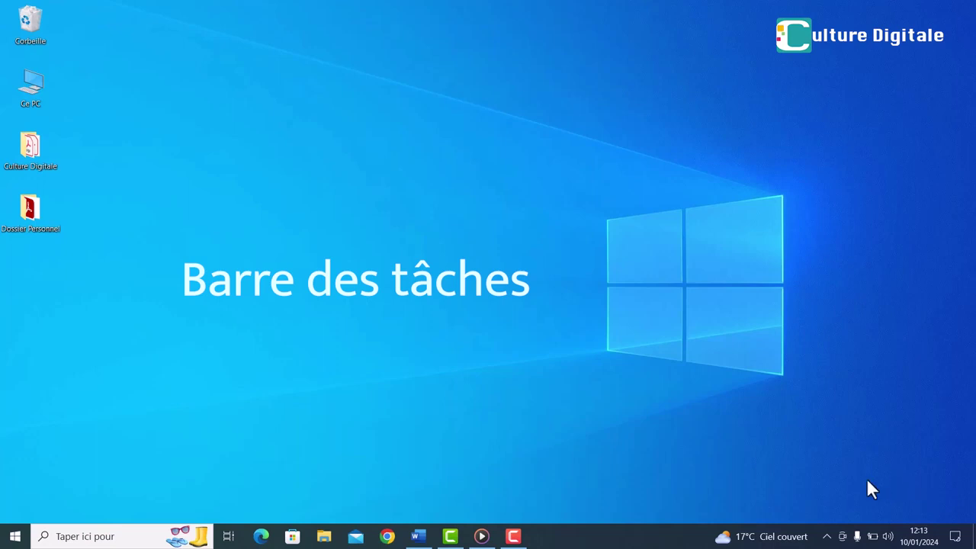
Step: View the Windows notification center with its notifications, quick actions and brightness control, and close it
click(958, 540)
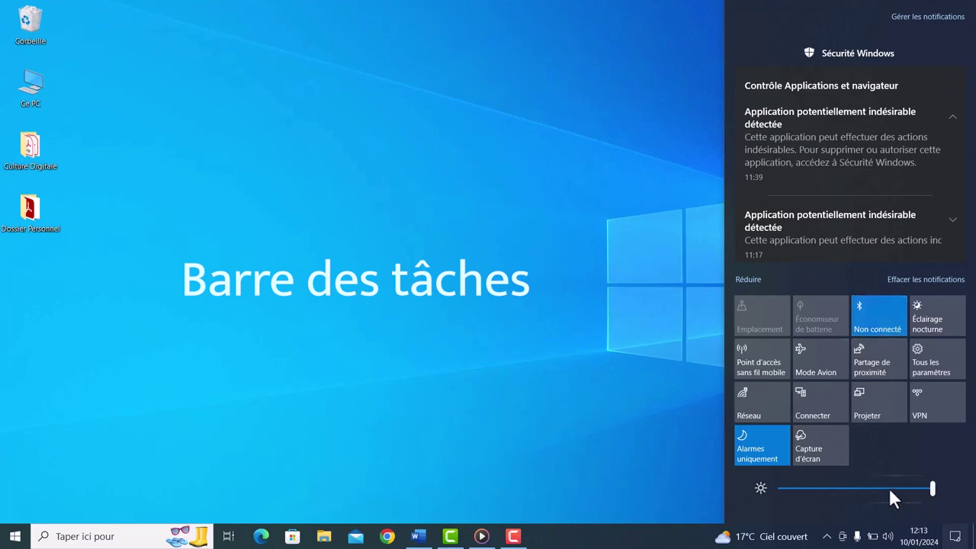
click(630, 335)
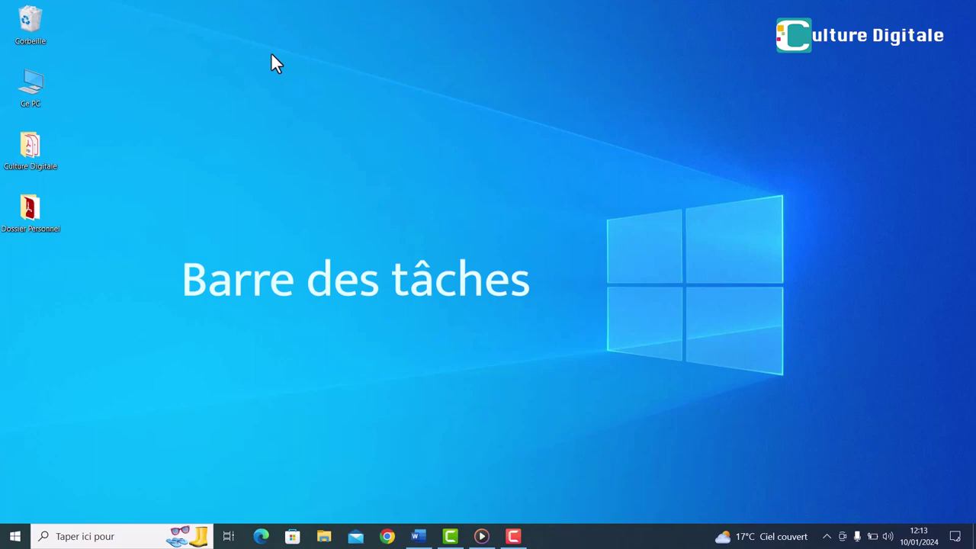
Step: View the contents of Ce PC and the Culture Digitale folder from the desktop, closing each window again
double_click(45, 81)
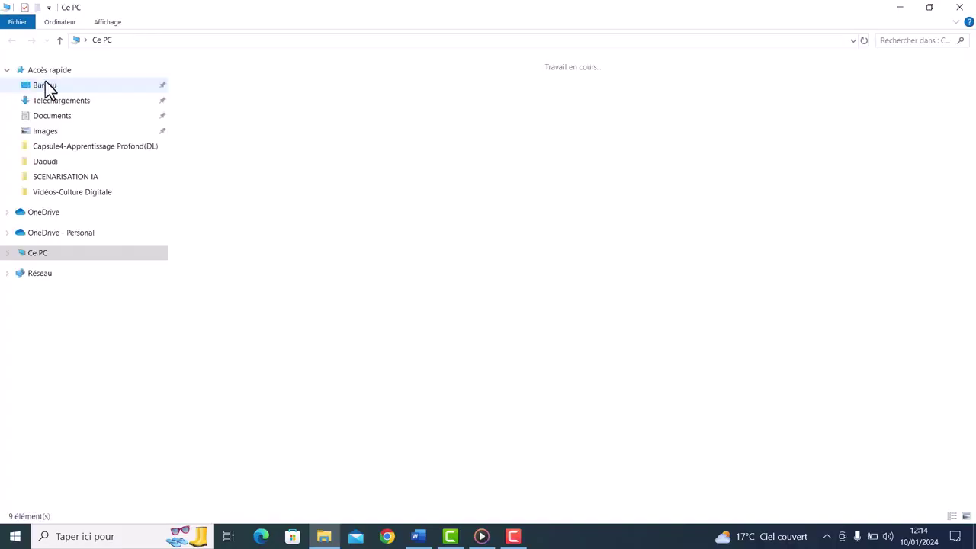
click(959, 7)
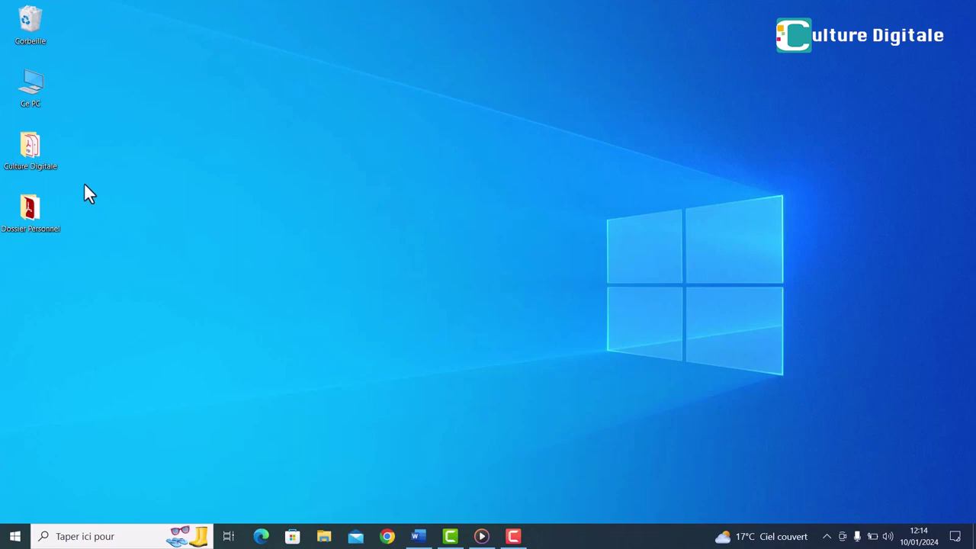
double_click(32, 153)
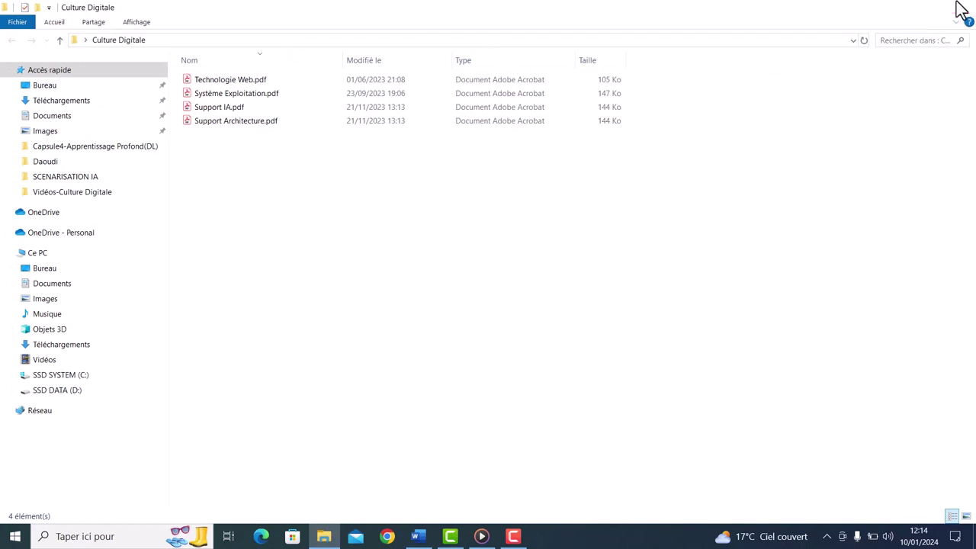
click(959, 9)
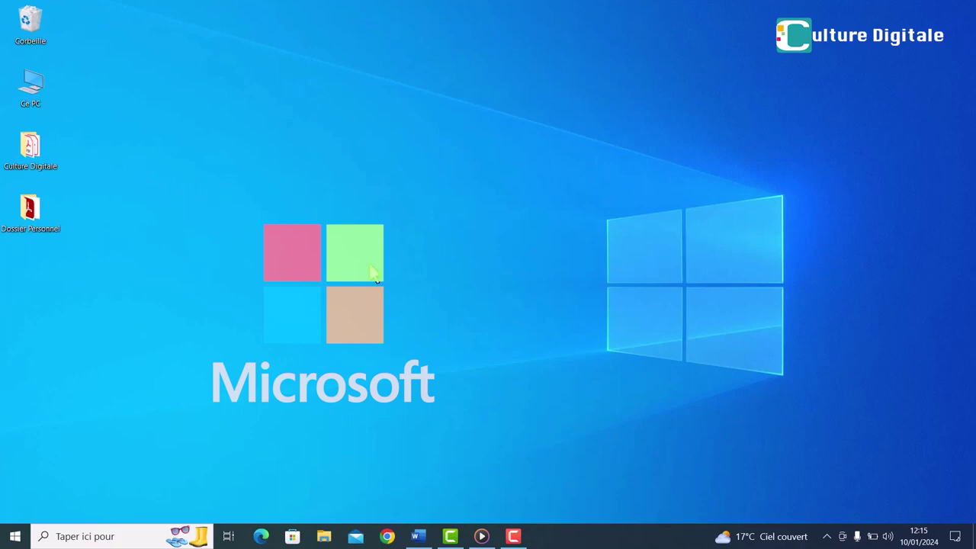
double_click(31, 150)
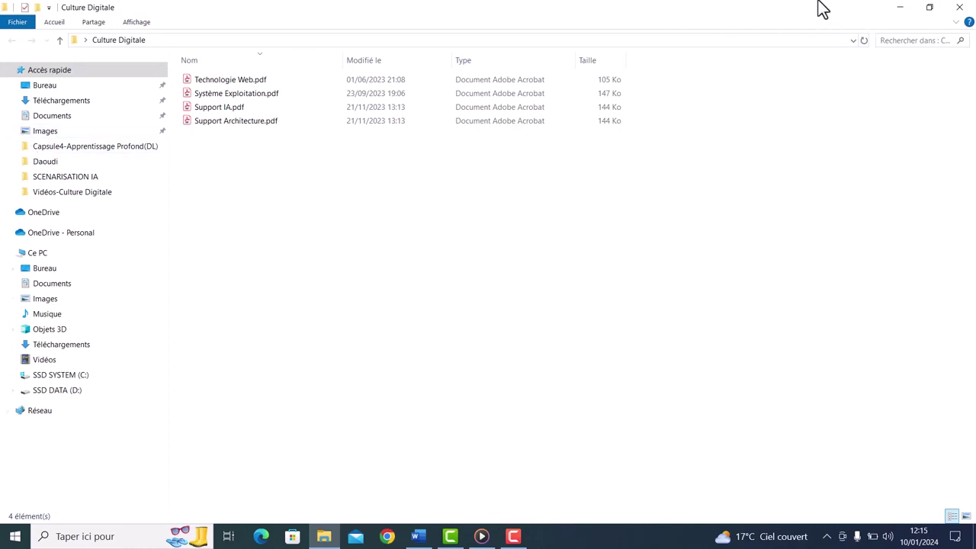
click(959, 7)
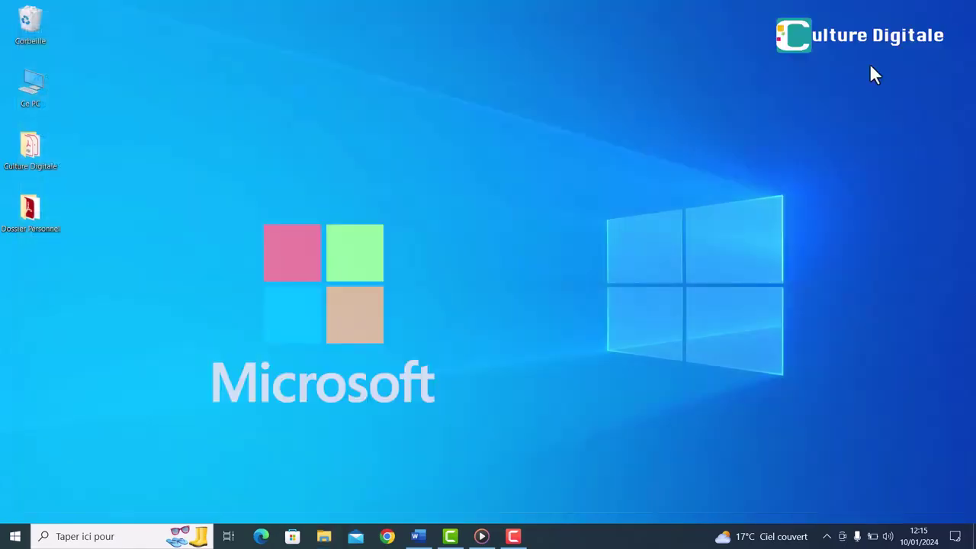